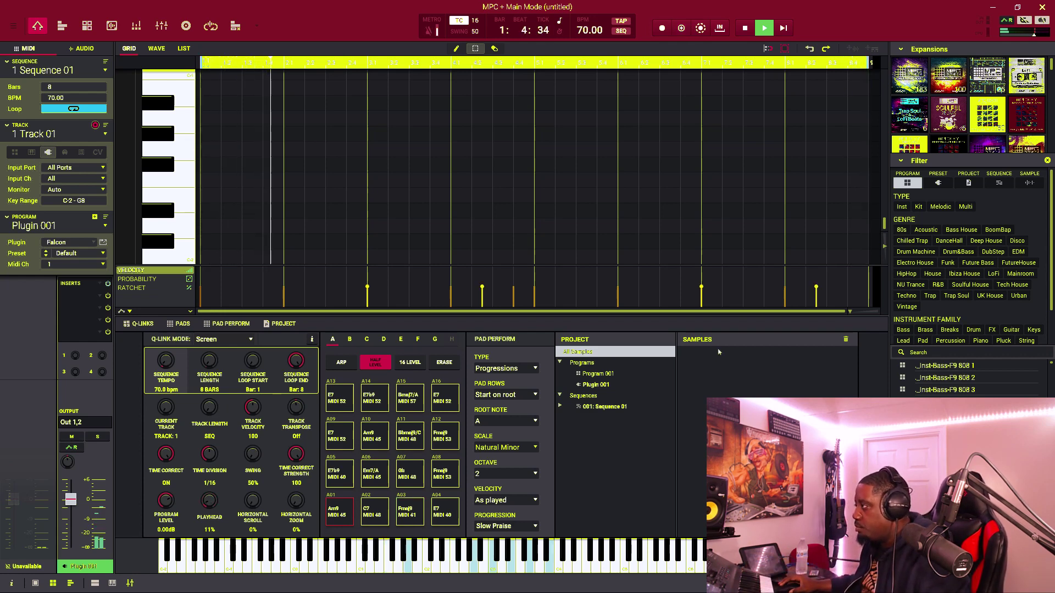
# Step: Duplicate the selected inner note of each chord on Track 01 and raise the copies two octaves
pyautogui.scroll(8, 517, 187)
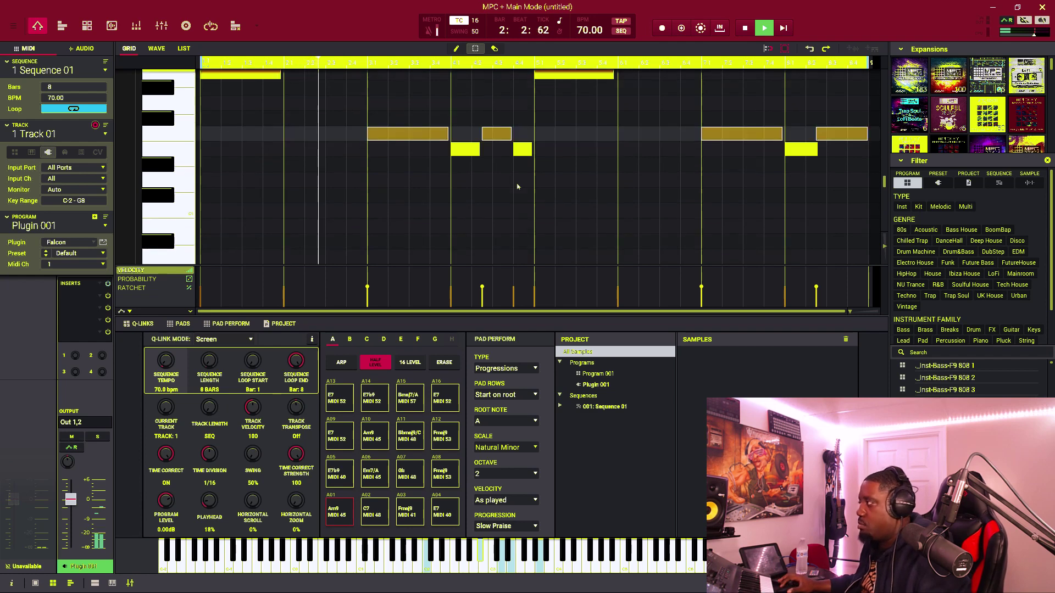
pyautogui.scroll(-2, 517, 187)
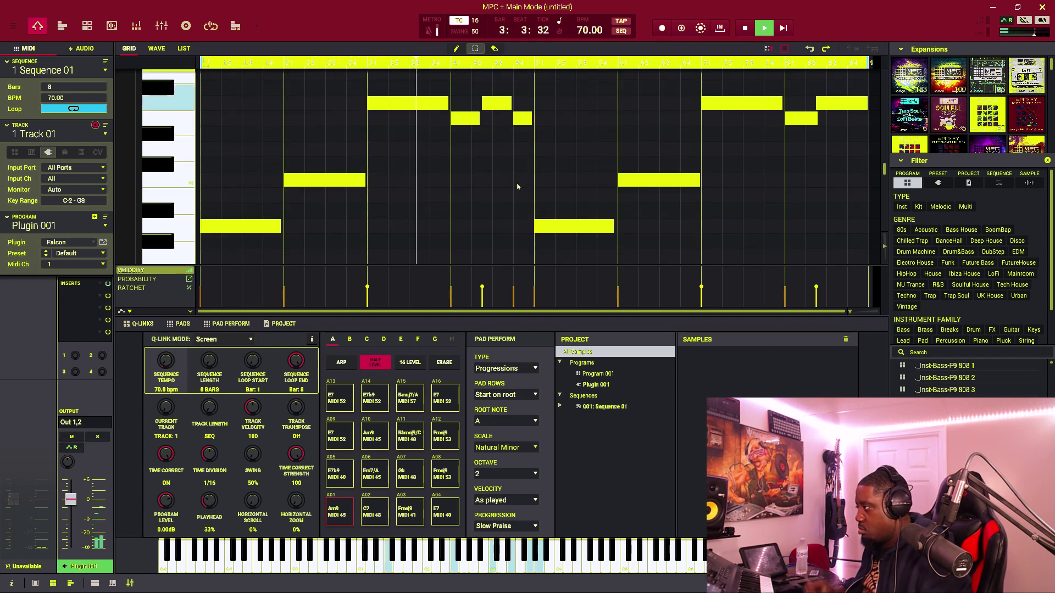
pyautogui.scroll(-5, 743, 222)
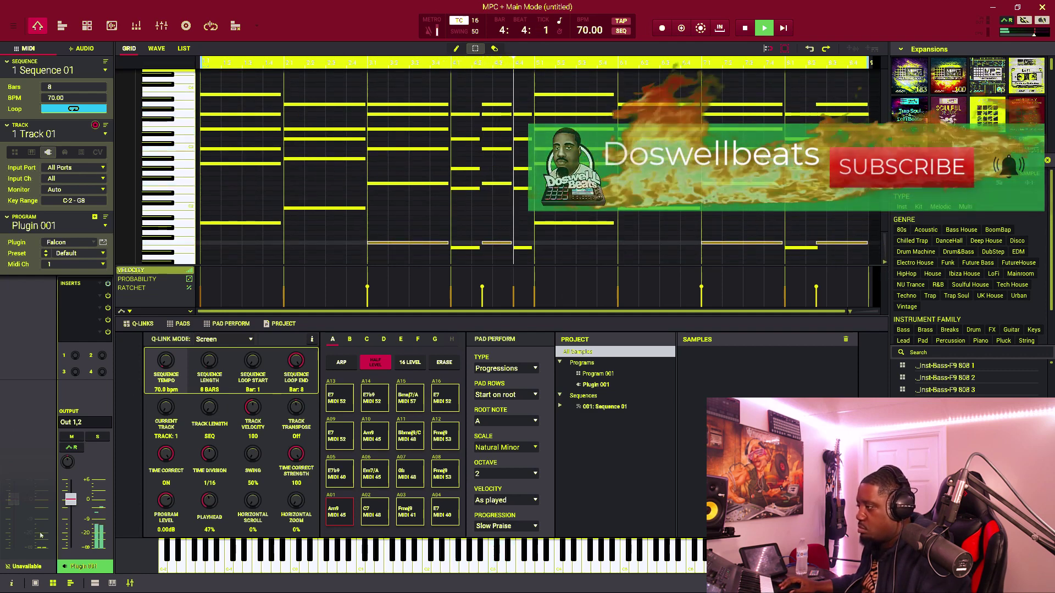
pyautogui.press('space')
pyautogui.press('e')
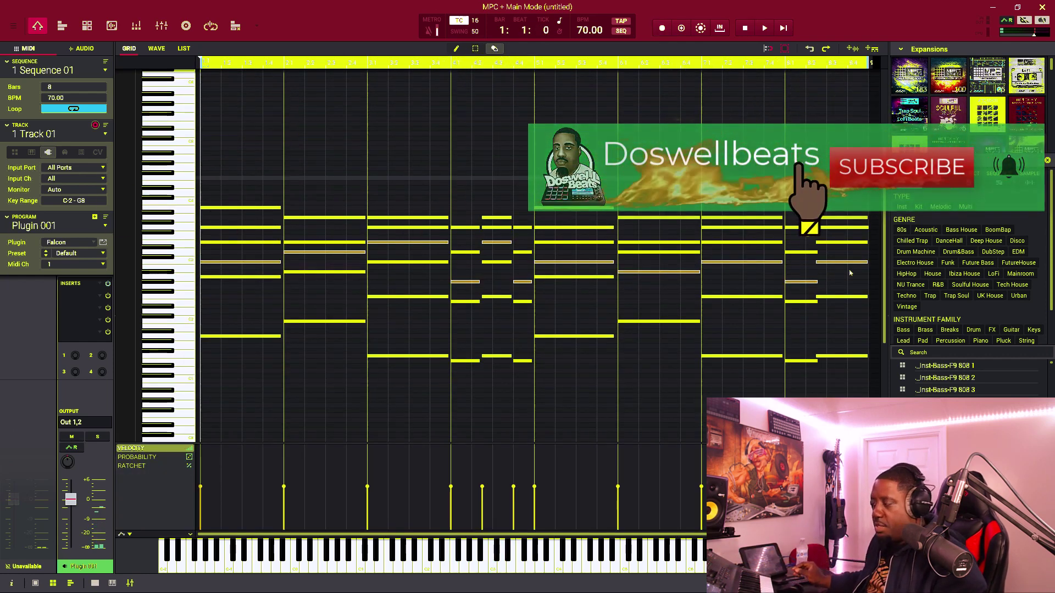
pyautogui.press('s')
pyautogui.hotkey('shift', 'Up')
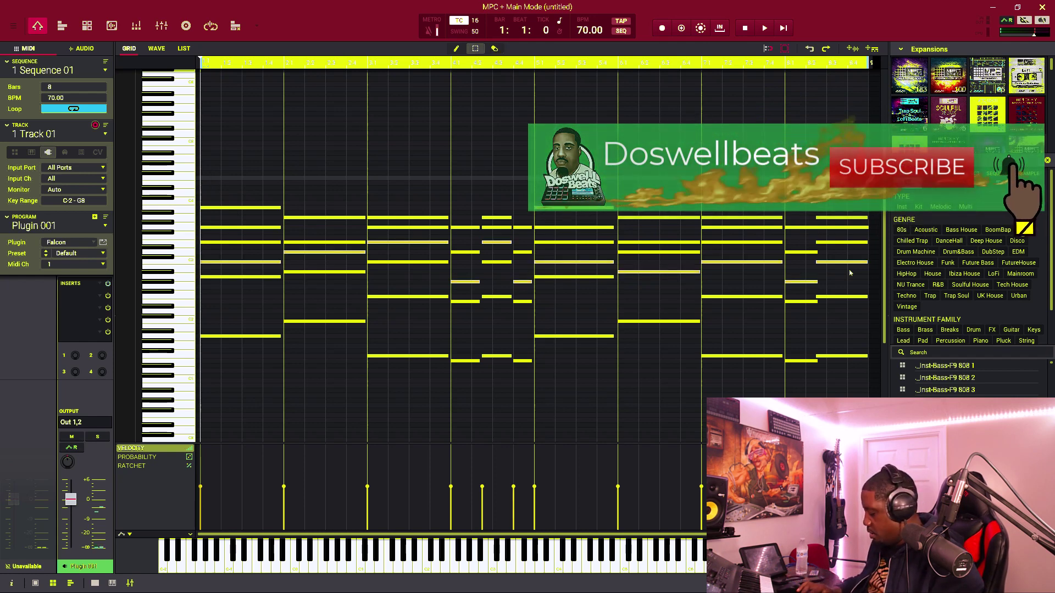
pyautogui.hotkey('shift', 'Up')
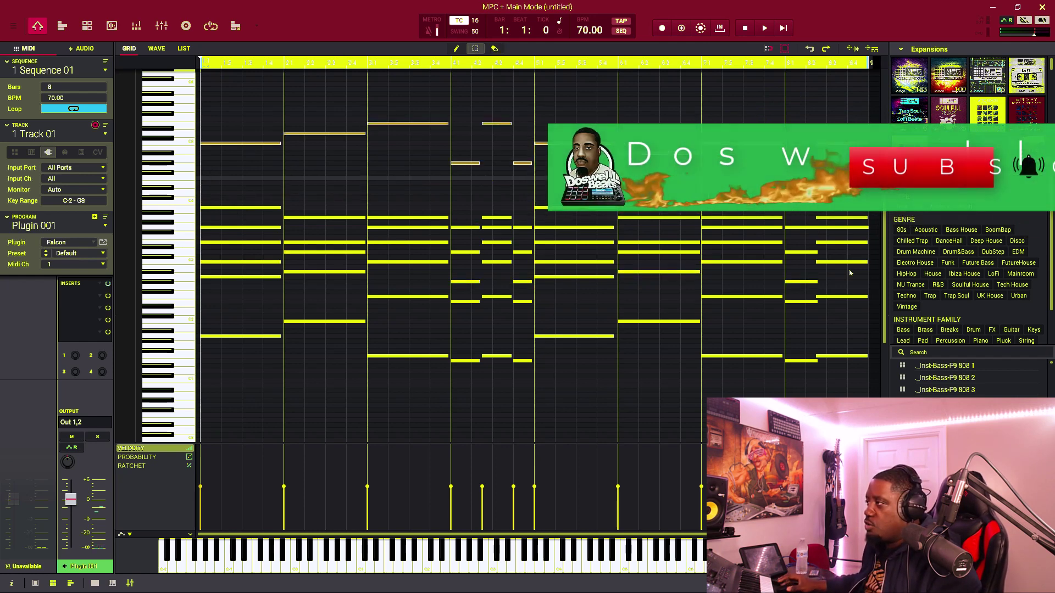
# Step: Play the sequence and select the raised upper notes in the last two bars of Track 01
pyautogui.press('space')
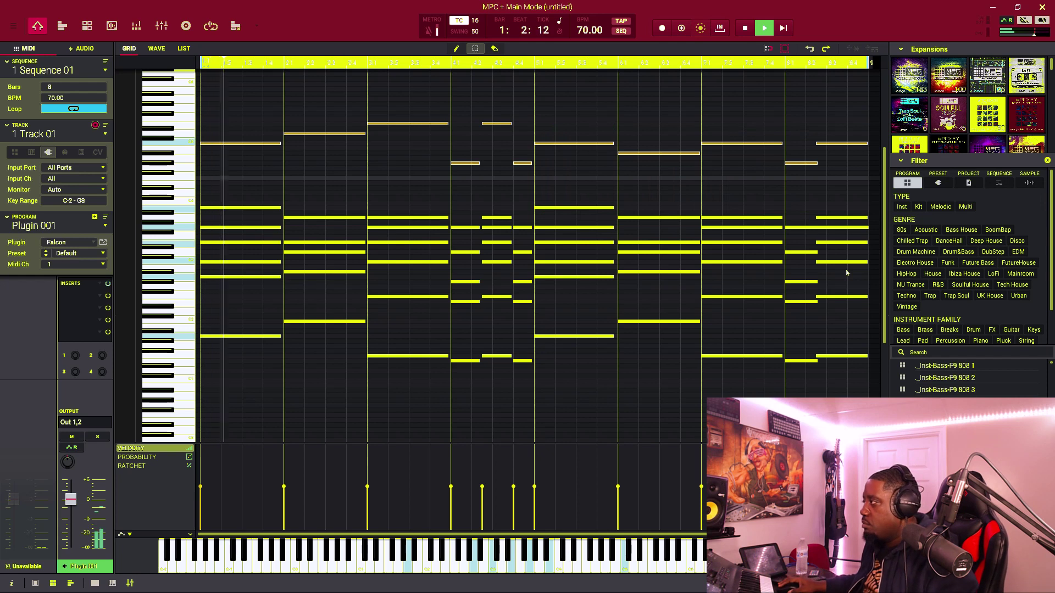
pyautogui.moveTo(864, 150); pyautogui.dragTo(702, 176)
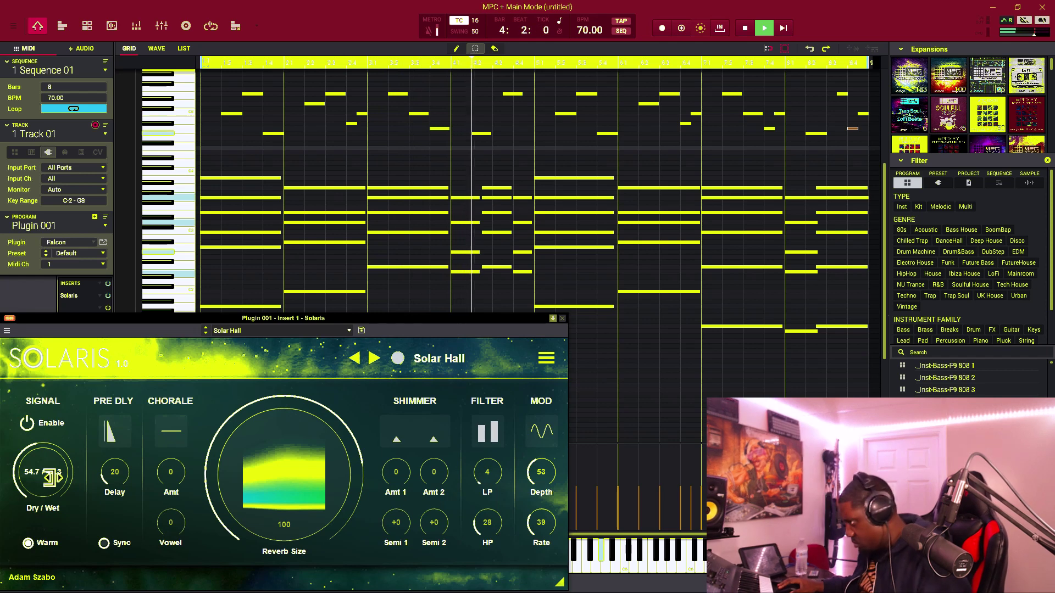
# Step: Set the Solaris reverb's dry/wet mix to 55.5 / 44.5 and close the plugin window
pyautogui.moveTo(45, 464); pyautogui.dragTo(58, 469)
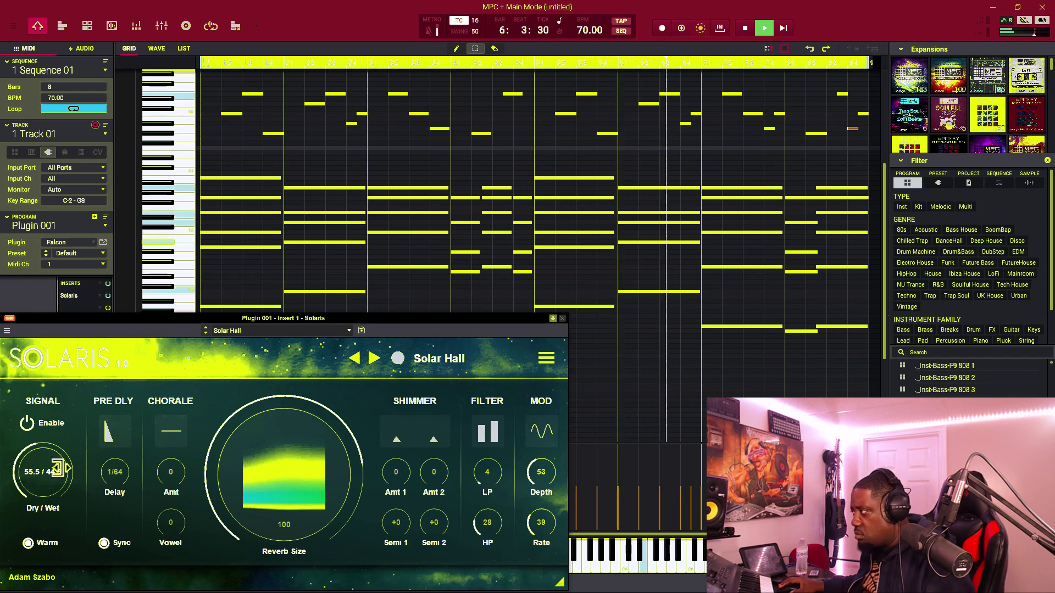
pyautogui.click(562, 318)
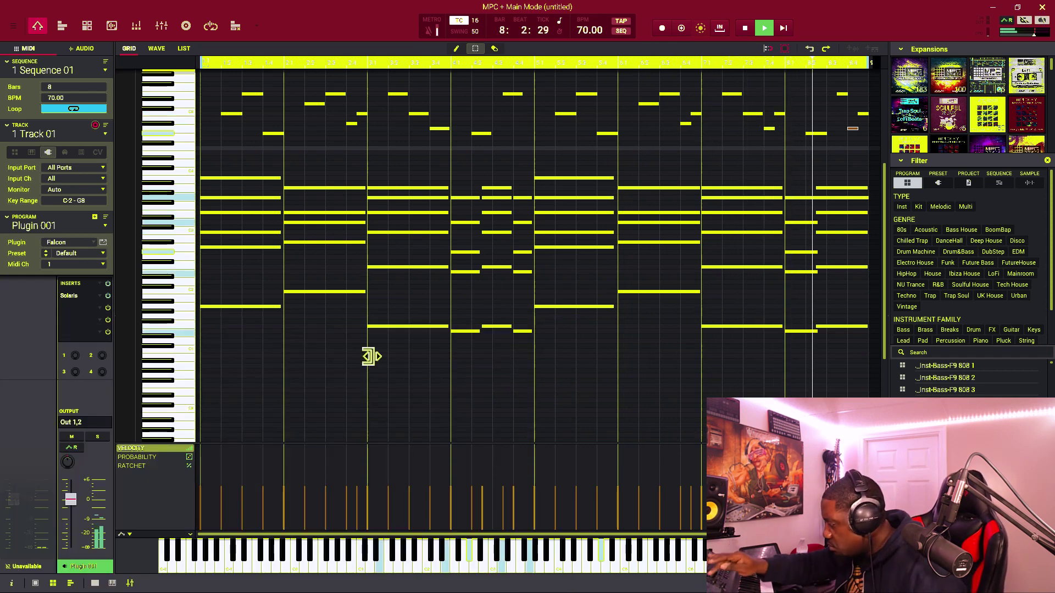
# Step: Humanize Track 01's note timing by 30 pulses with eagerness 0, and vary the note velocities
pyautogui.hotkey('ctrl', 'h')
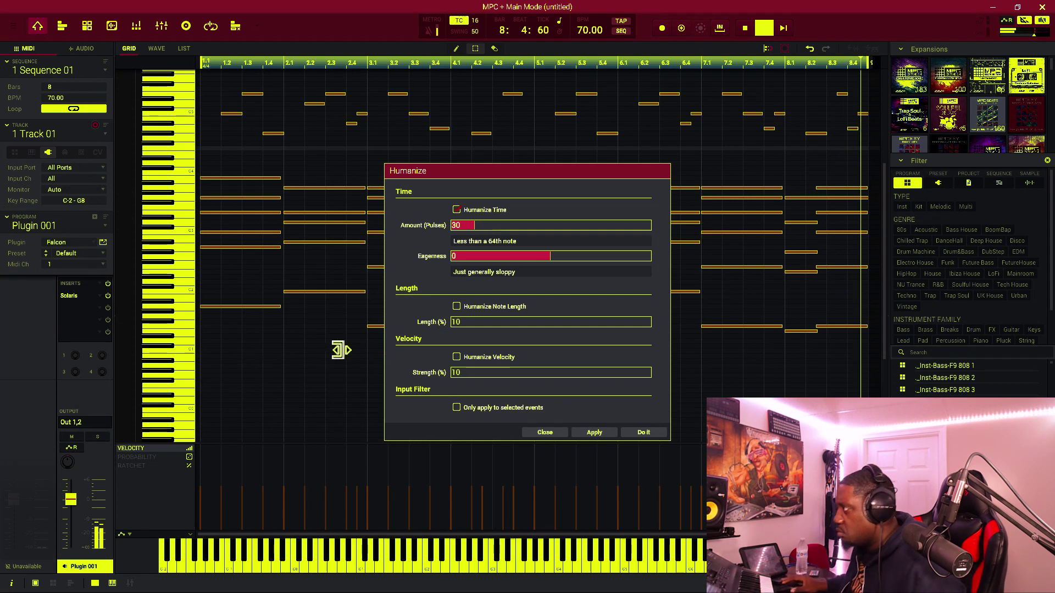
pyautogui.press('Return')
# Step: Reopen the Solaris reverb insert on Plugin 001 and reposition its window
pyautogui.click(68, 295)
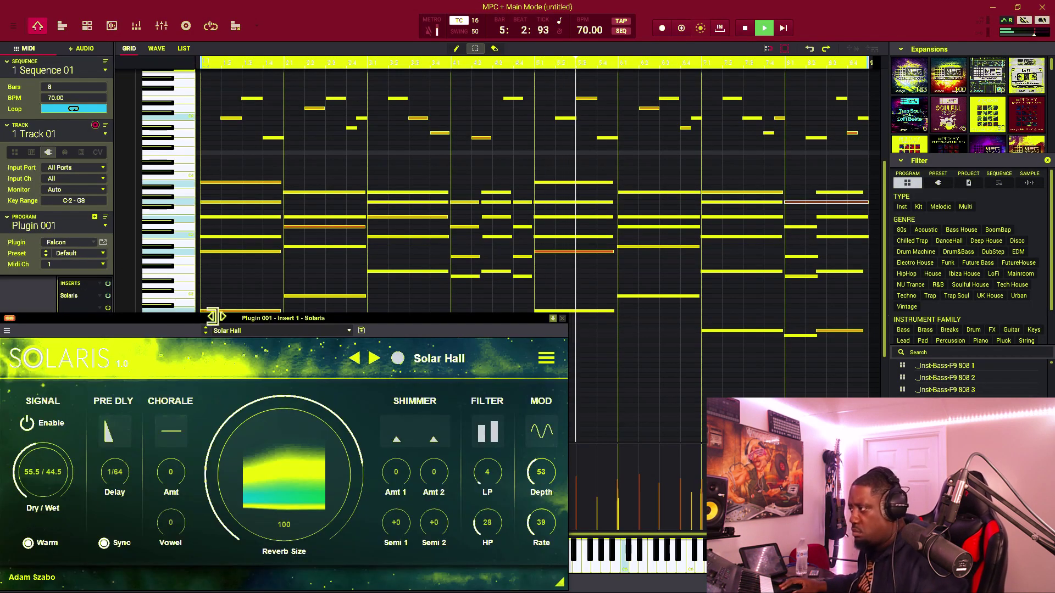
pyautogui.moveTo(218, 319); pyautogui.dragTo(254, 307)
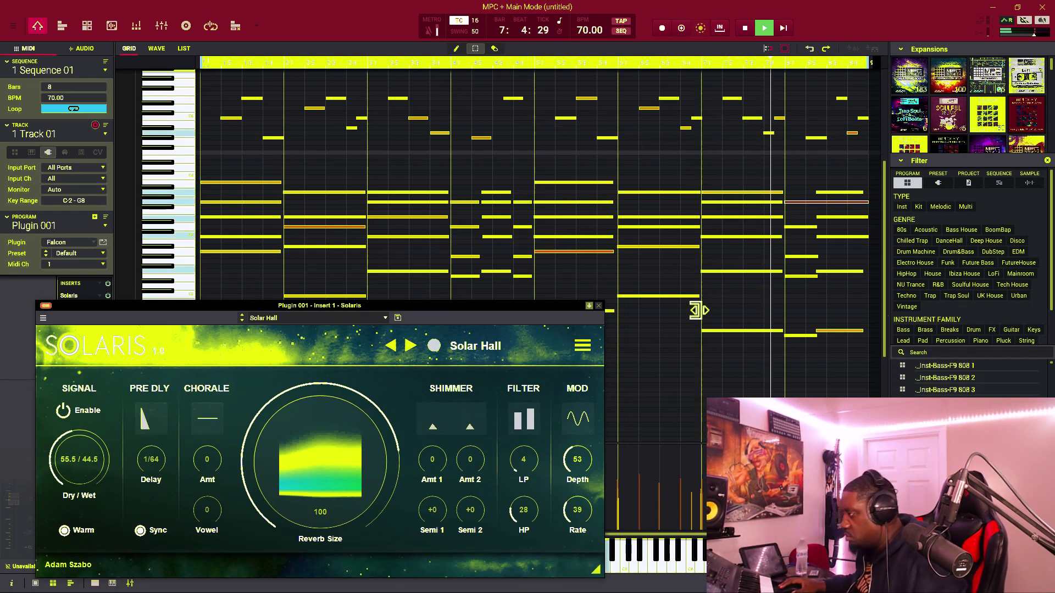
pyautogui.moveTo(288, 456); pyautogui.dragTo(288, 472)
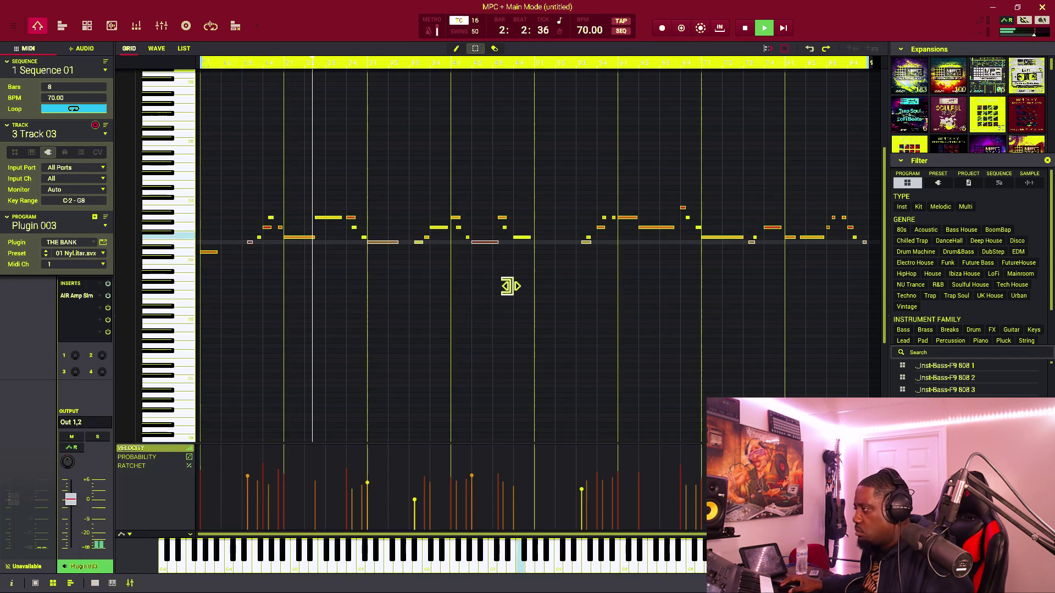
# Step: Raise the sequence tempo to 90 BPM and play Track 03 at the new tempo
pyautogui.click(782, 205)
pyautogui.scroll(1, 77, 501)
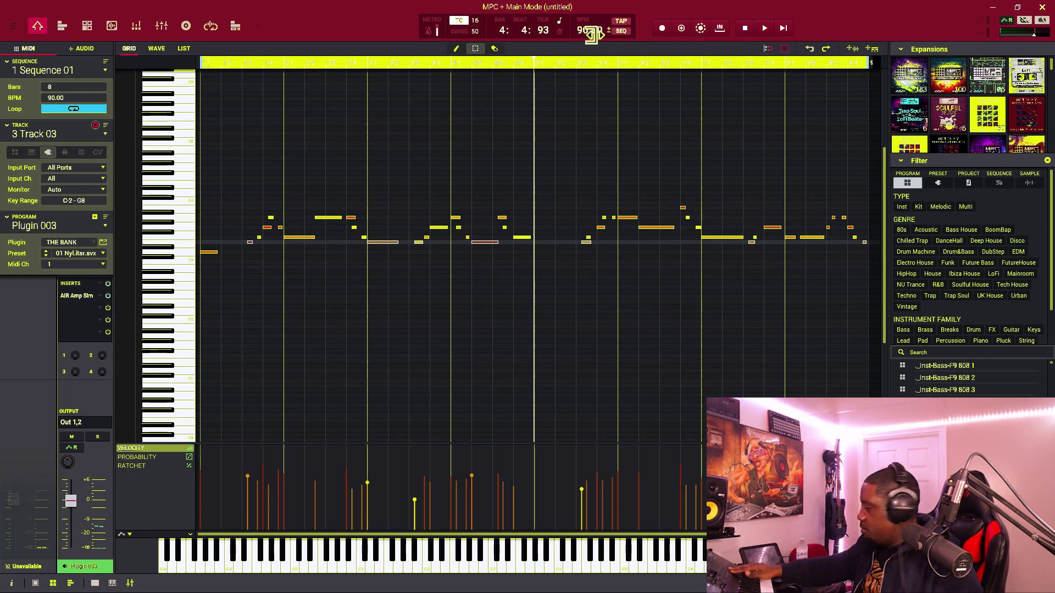
pyautogui.press('space')
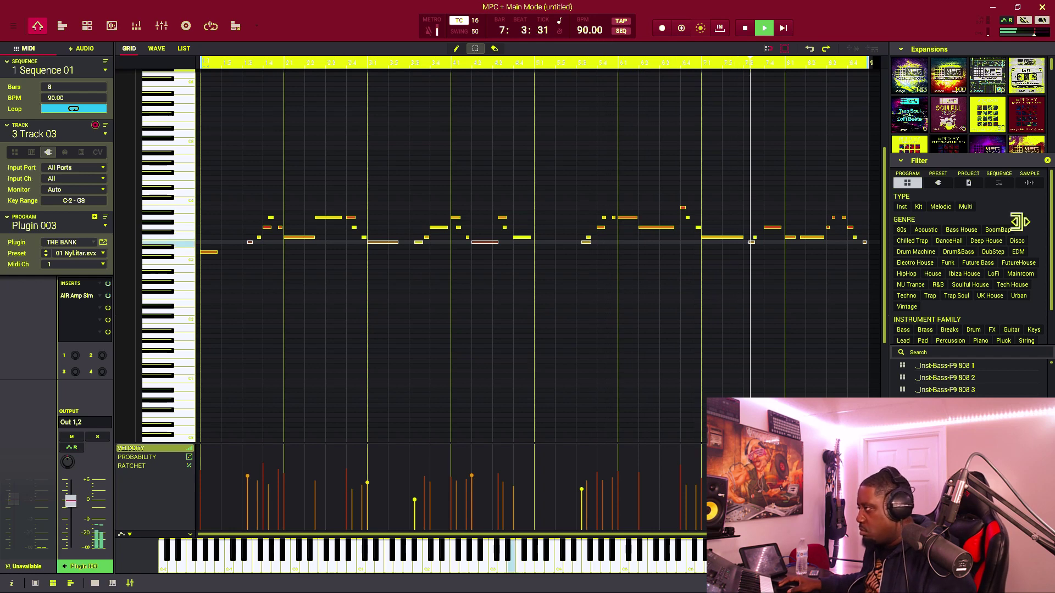
# Step: Select all the melody notes on Track 03 and transpose them up an octave
pyautogui.moveTo(869, 178); pyautogui.dragTo(286, 315)
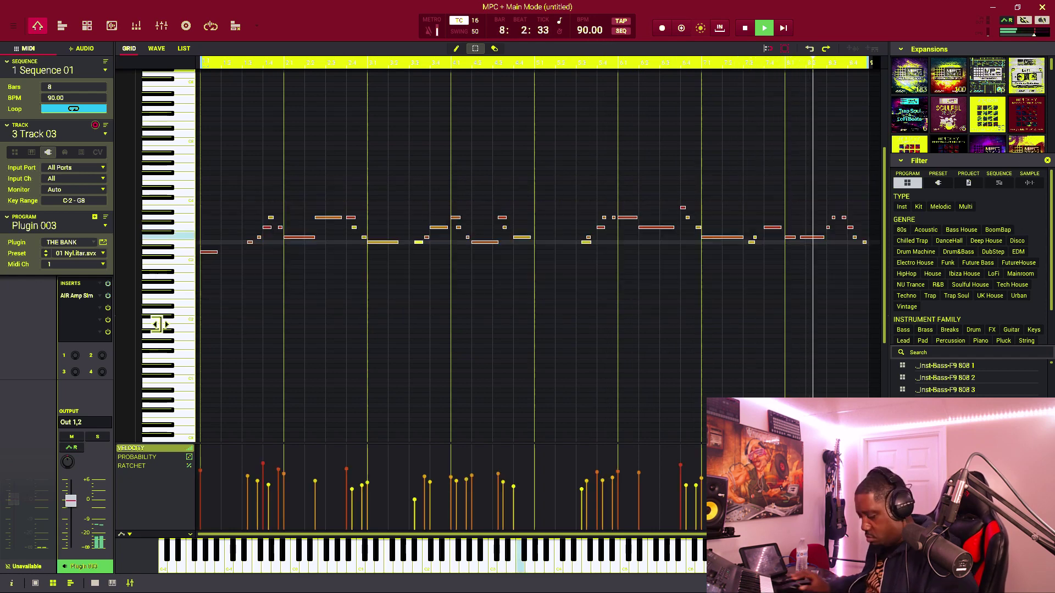
pyautogui.hotkey('shift', 'Up')
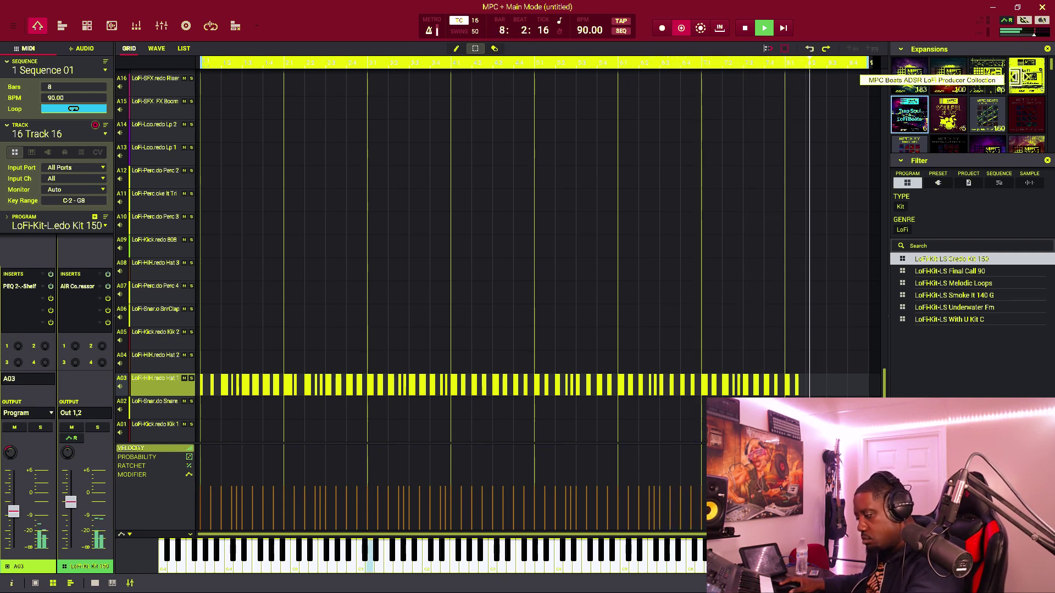
# Step: Humanize only the velocity of the Hat 1 pattern on Track 16 at 25% strength, with time humanizing turned off
pyautogui.hotkey('ctrl', 'h')
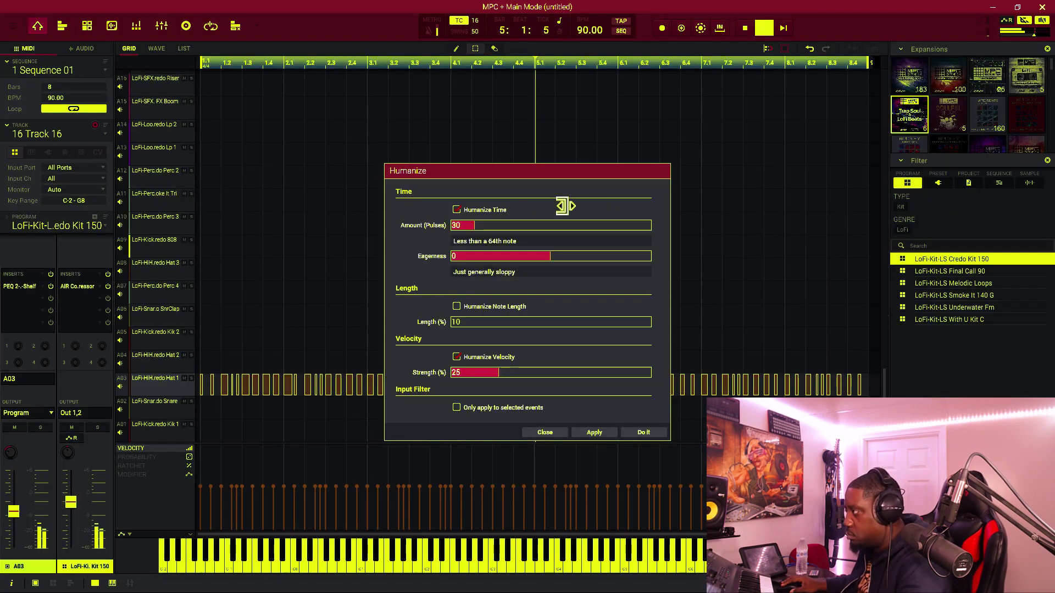
pyautogui.click(458, 209)
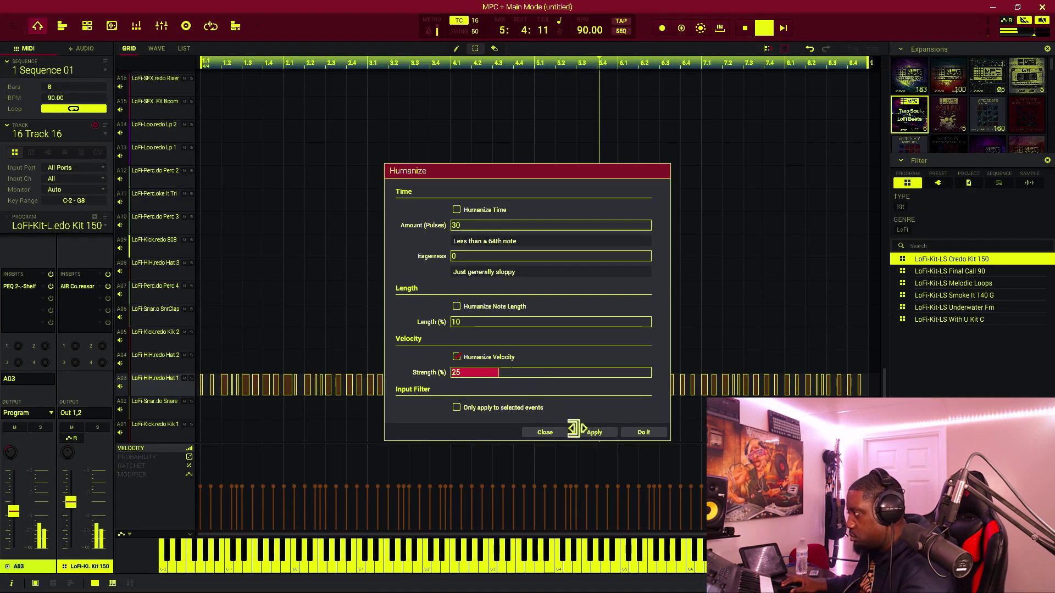
pyautogui.click(601, 436)
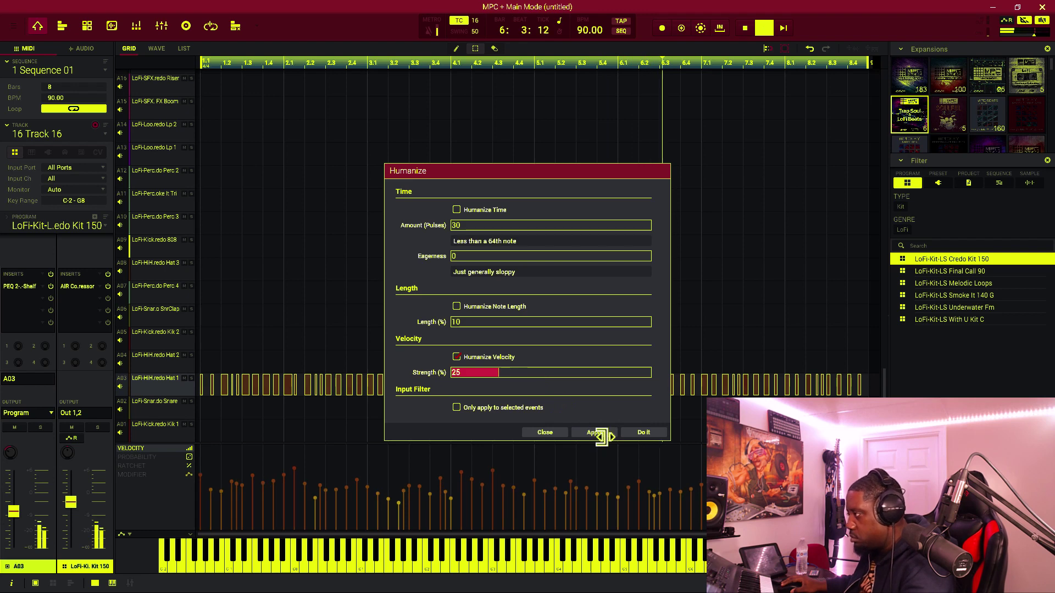
pyautogui.click(544, 433)
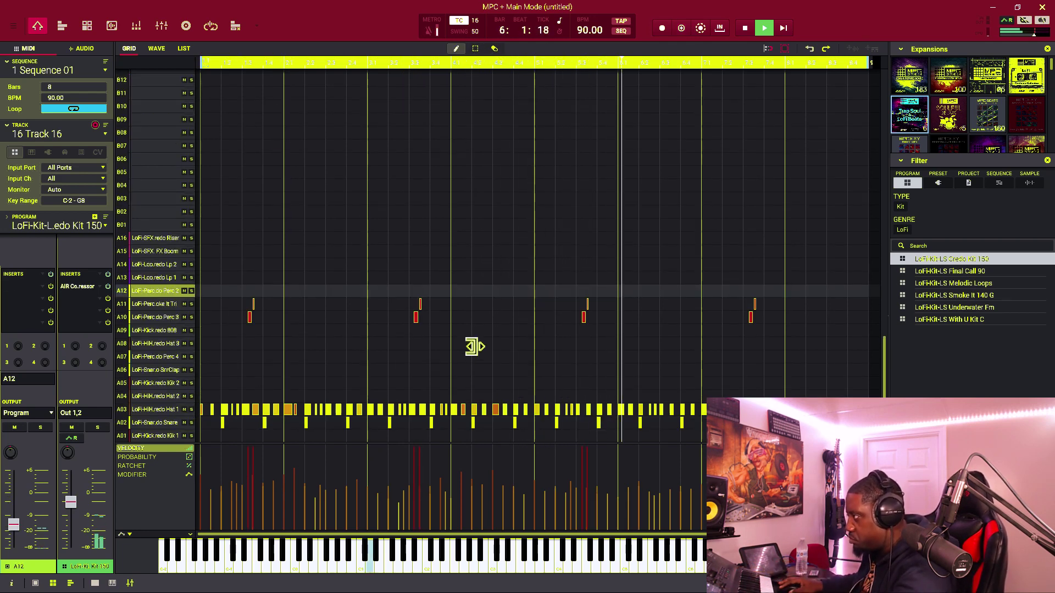
# Step: Add Perc 2 hits on pad A12 near the ends of bars 3 and 7, and shift the bar 3 hit slightly later
pyautogui.click(439, 291)
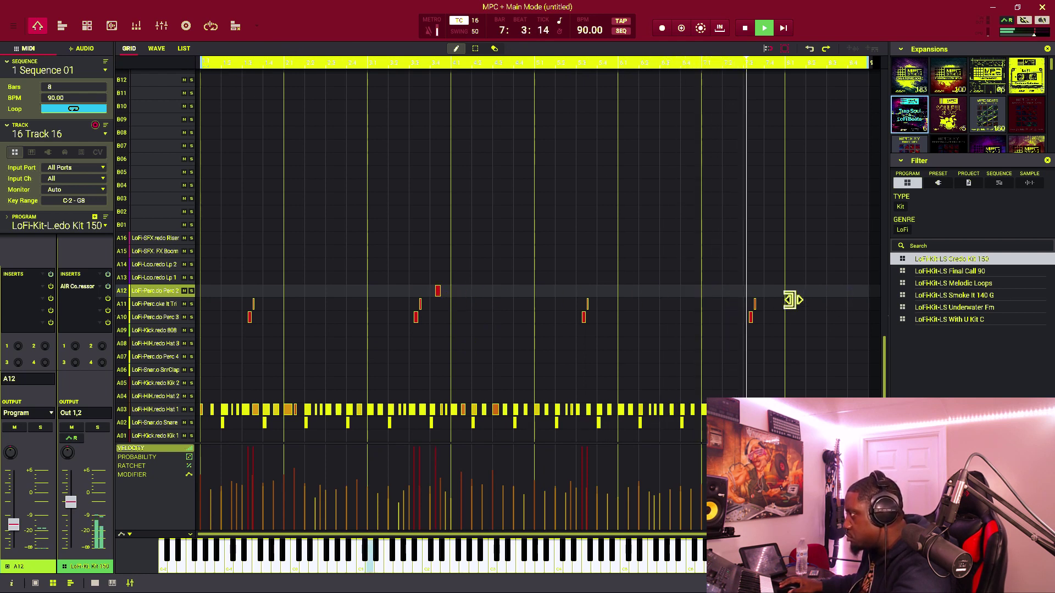
pyautogui.click(777, 292)
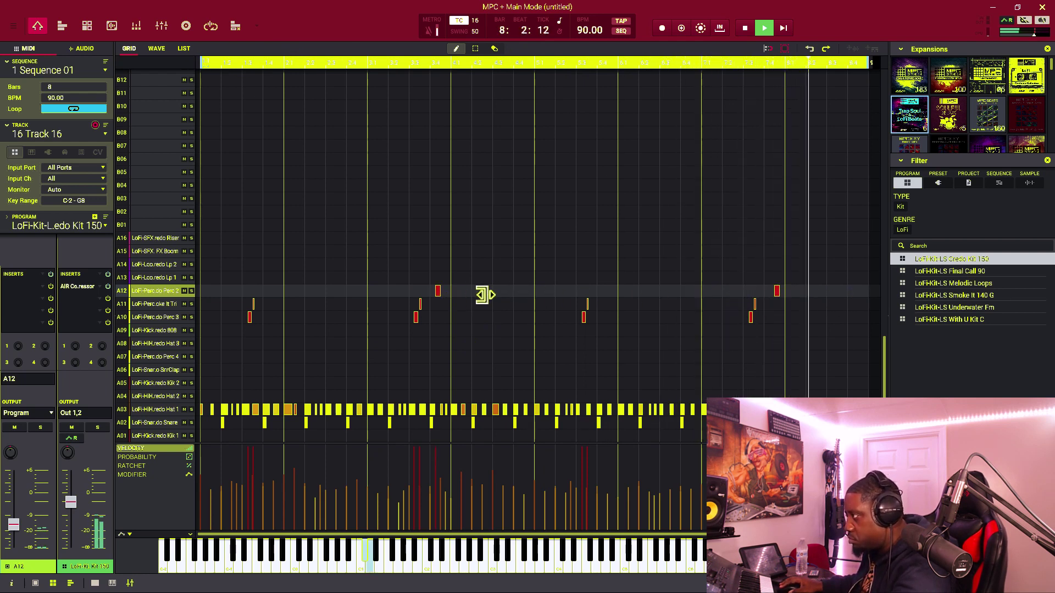
pyautogui.moveTo(442, 296); pyautogui.dragTo(447, 299)
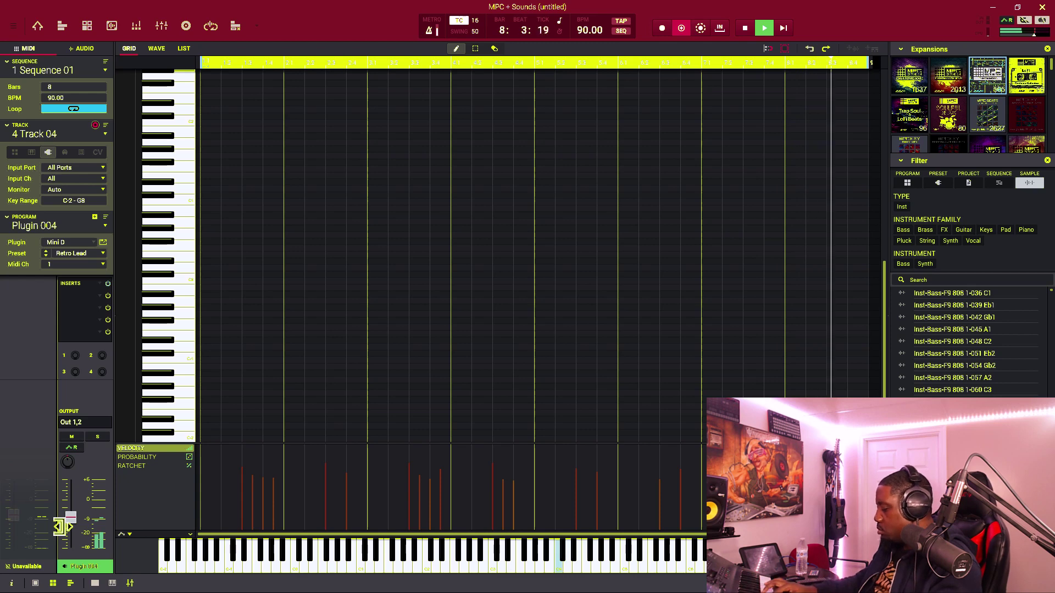
# Step: Stop the overdub on Track 04 and switch to the LoFi drum kit on Track 16
pyautogui.press('space')
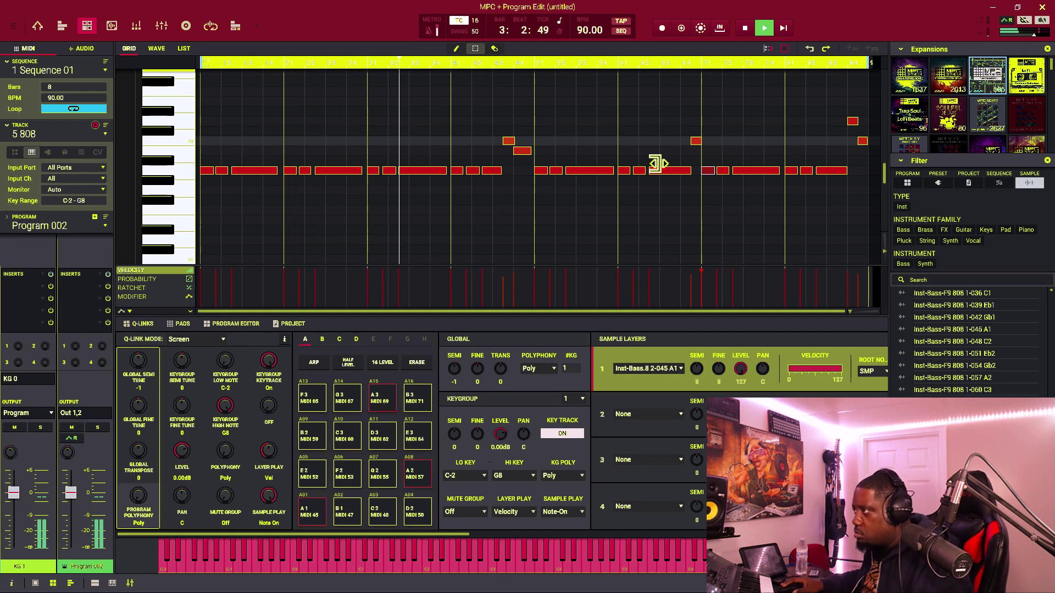
pyautogui.click(110, 138)
pyautogui.click(106, 211)
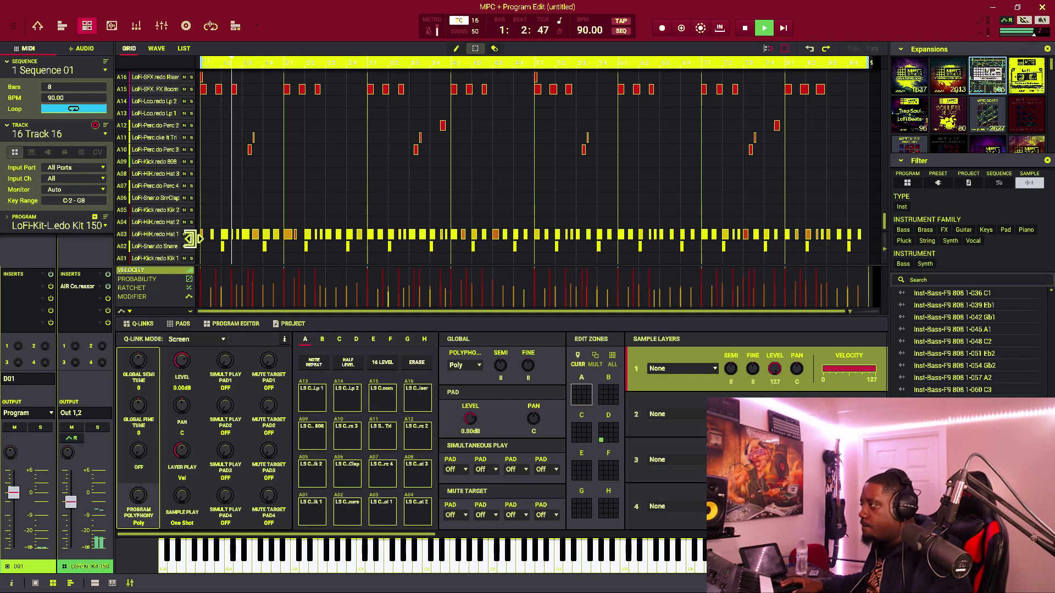
# Step: Lower the Hat 1 pad (A03) level to -10.64 dB
pyautogui.click(175, 238)
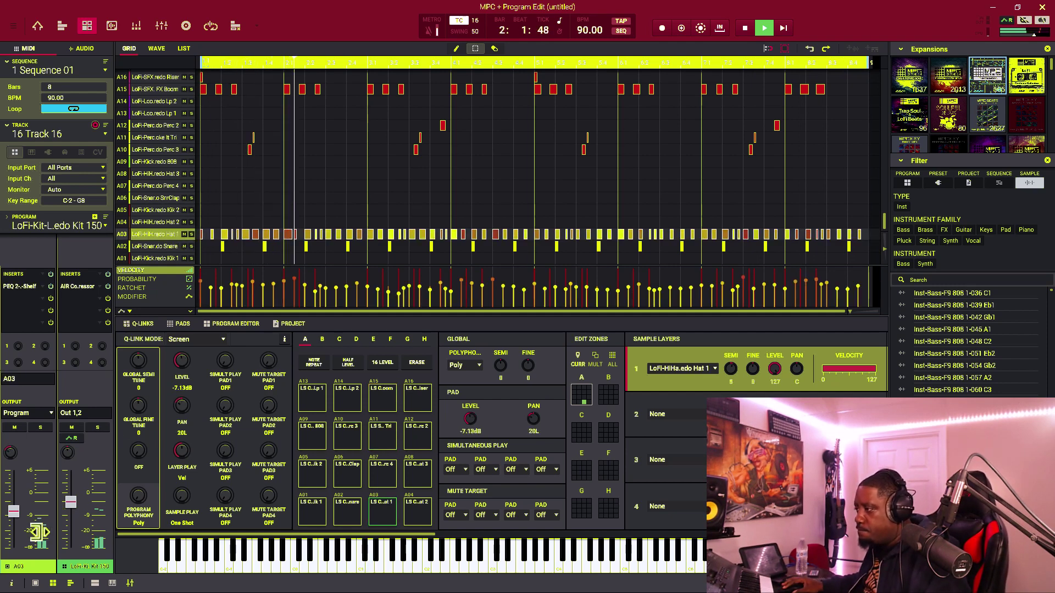
pyautogui.moveTo(17, 523)
pyautogui.scroll(-3, 16, 523)
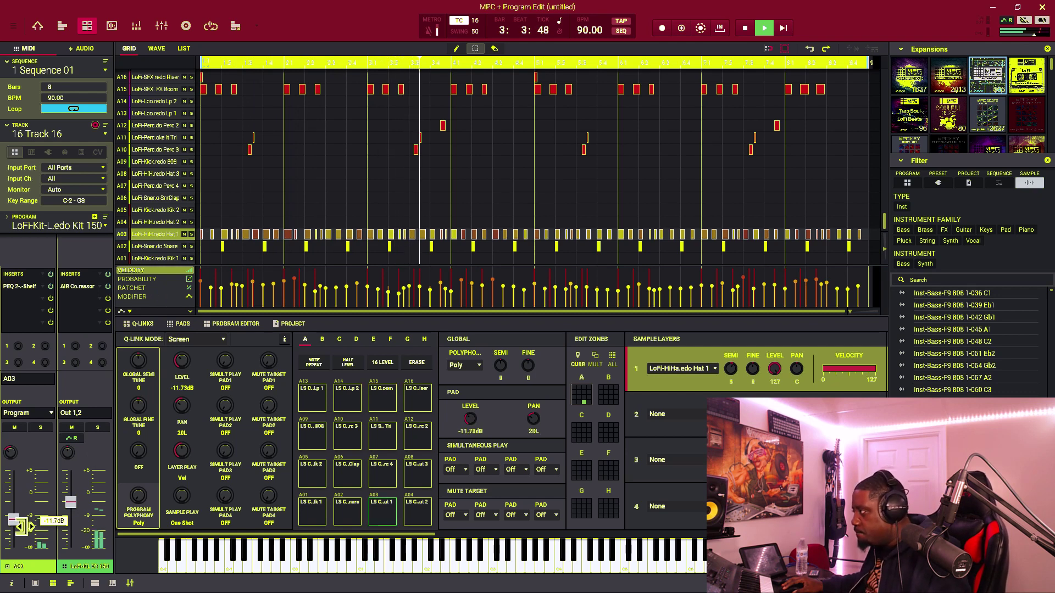
pyautogui.scroll(1, 21, 526)
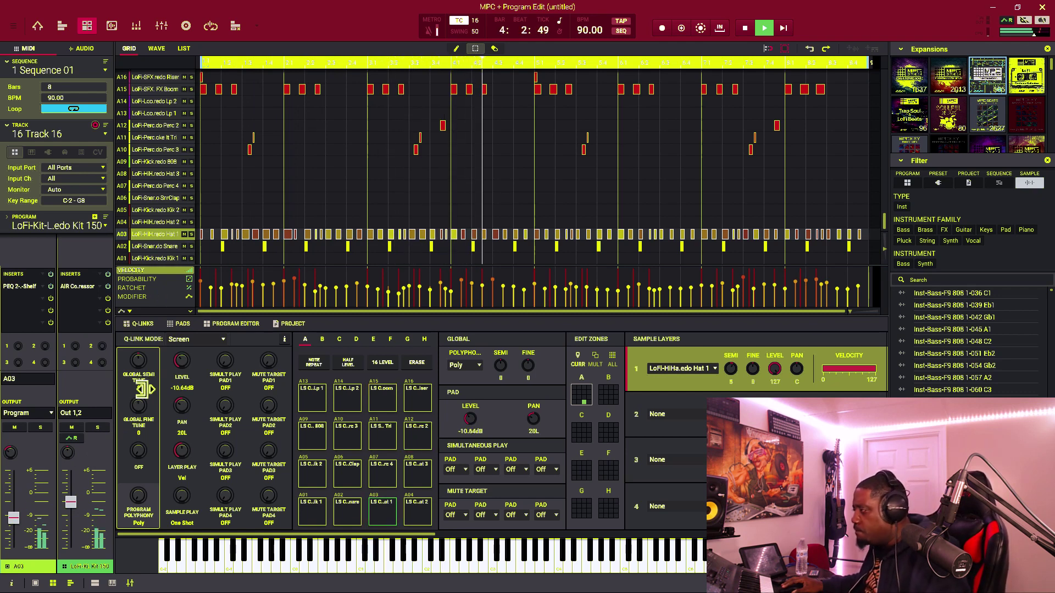